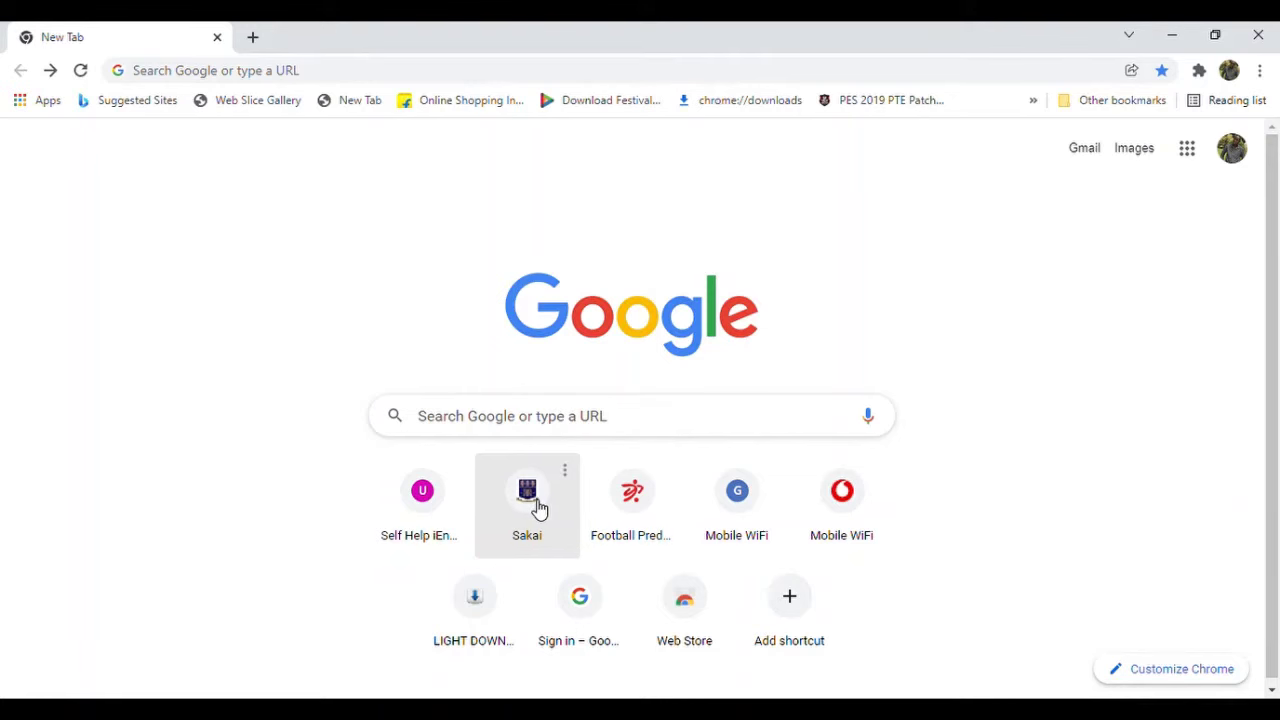
- Open the University of Ghana Sakai portal and log in with the saved user ID and account password
left_click(537, 503)
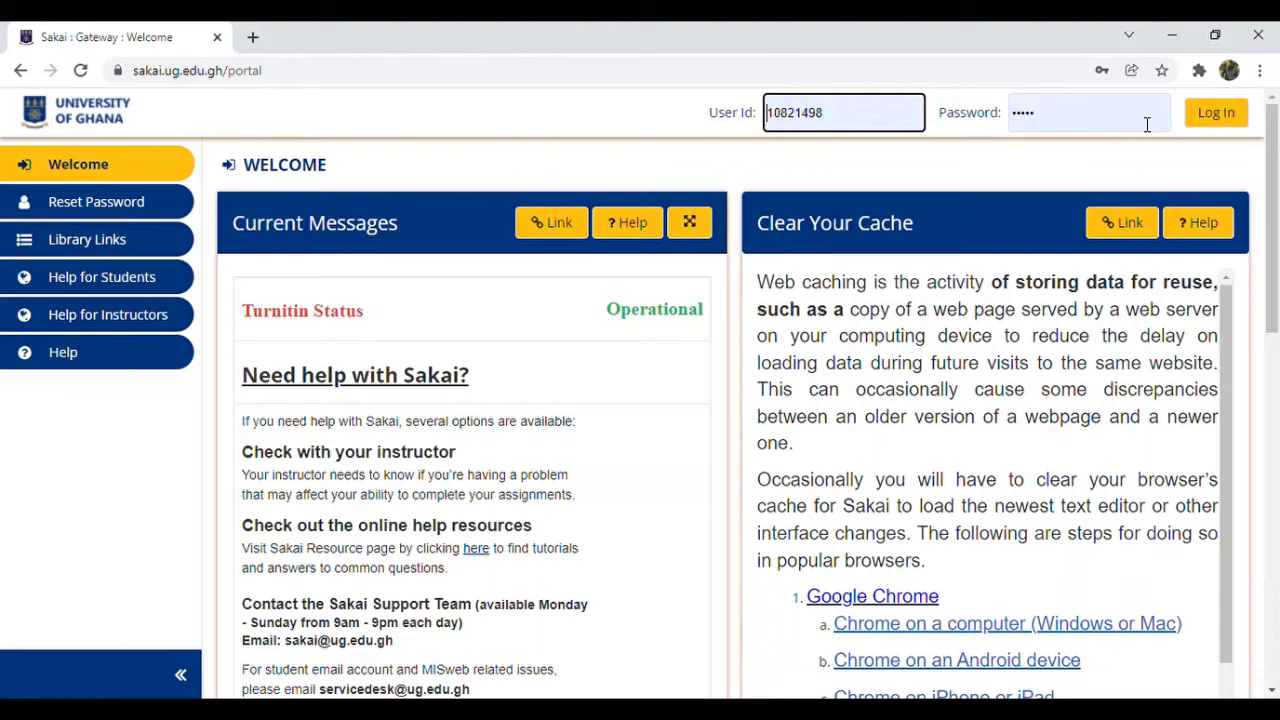
left_click(1099, 120)
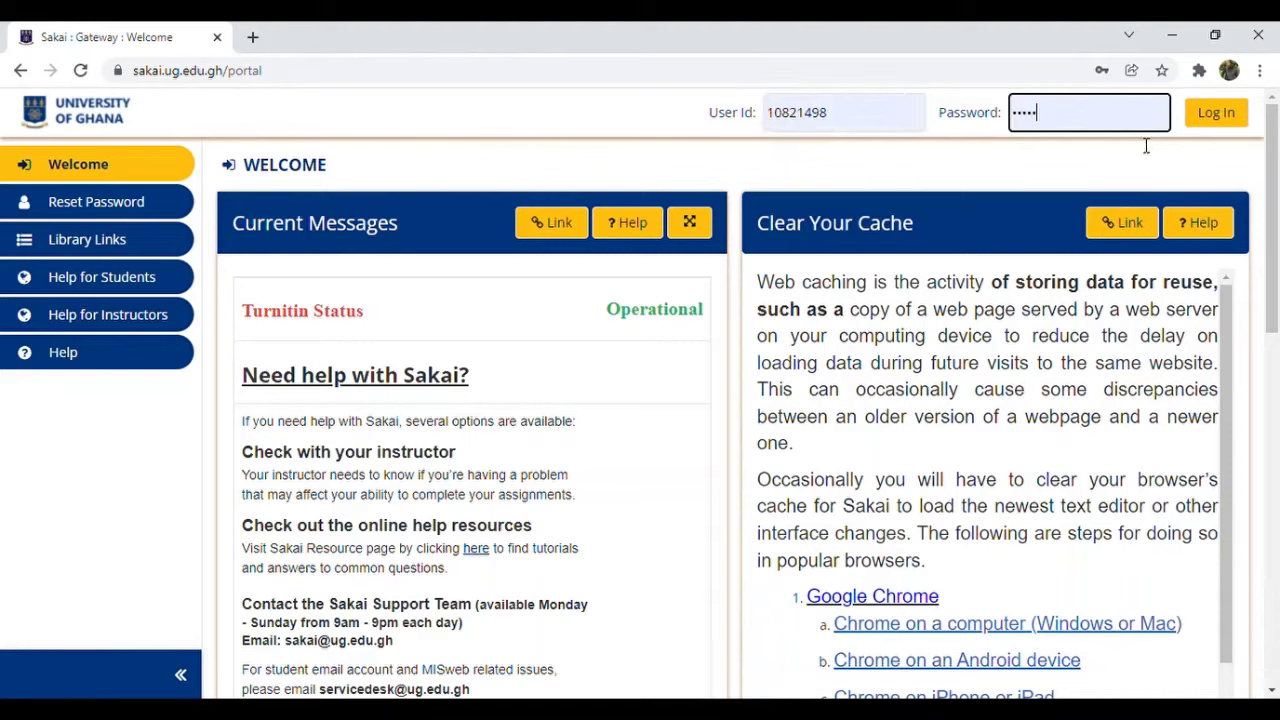
left_click(950, 140)
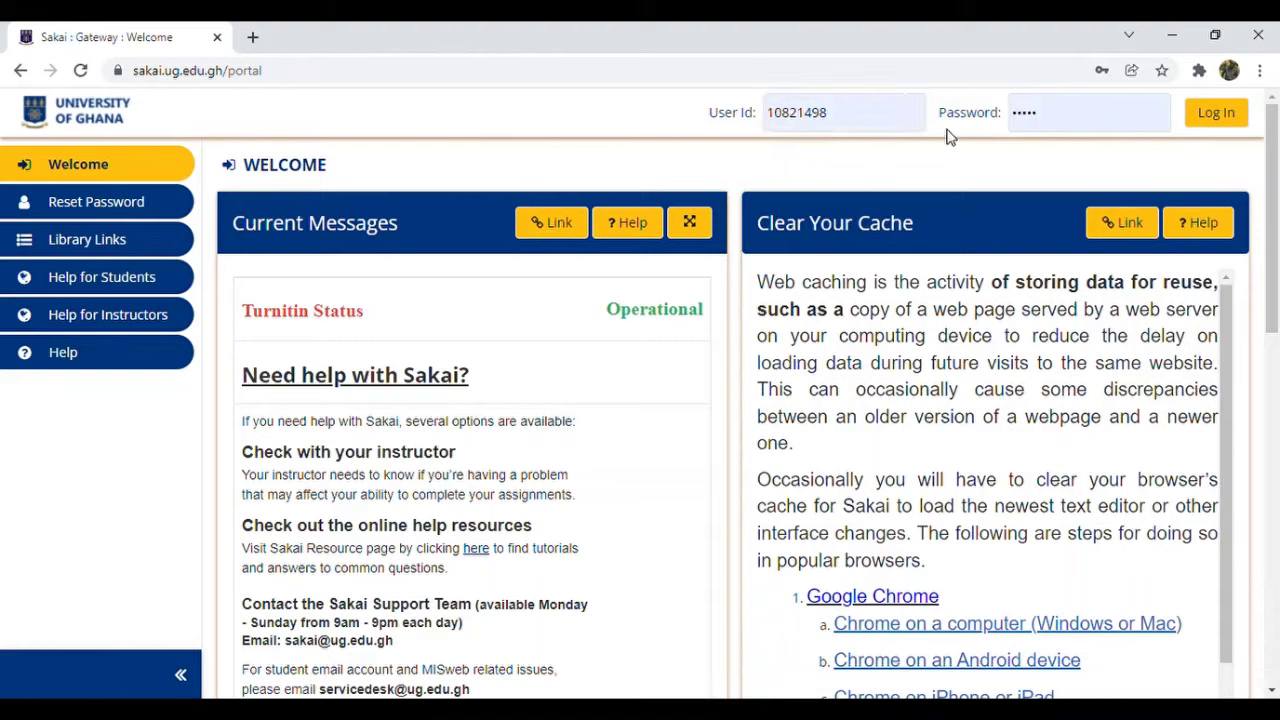
left_click(872, 114)
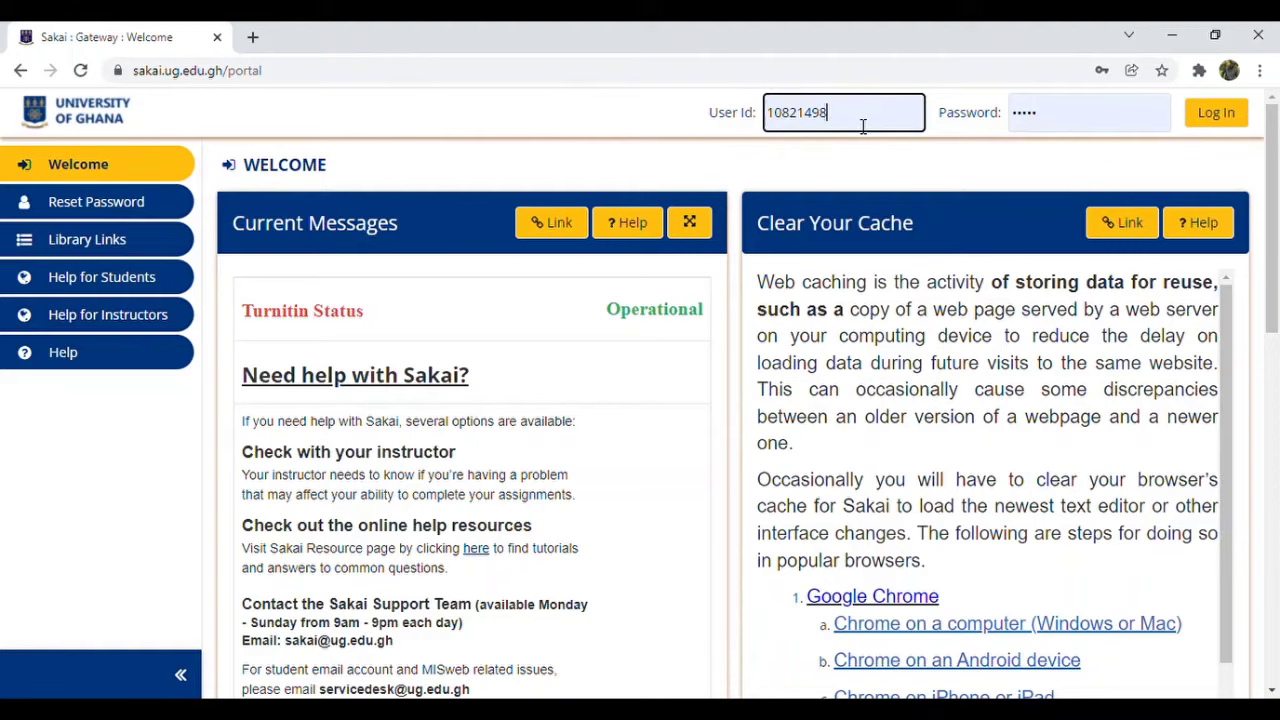
key("Return")
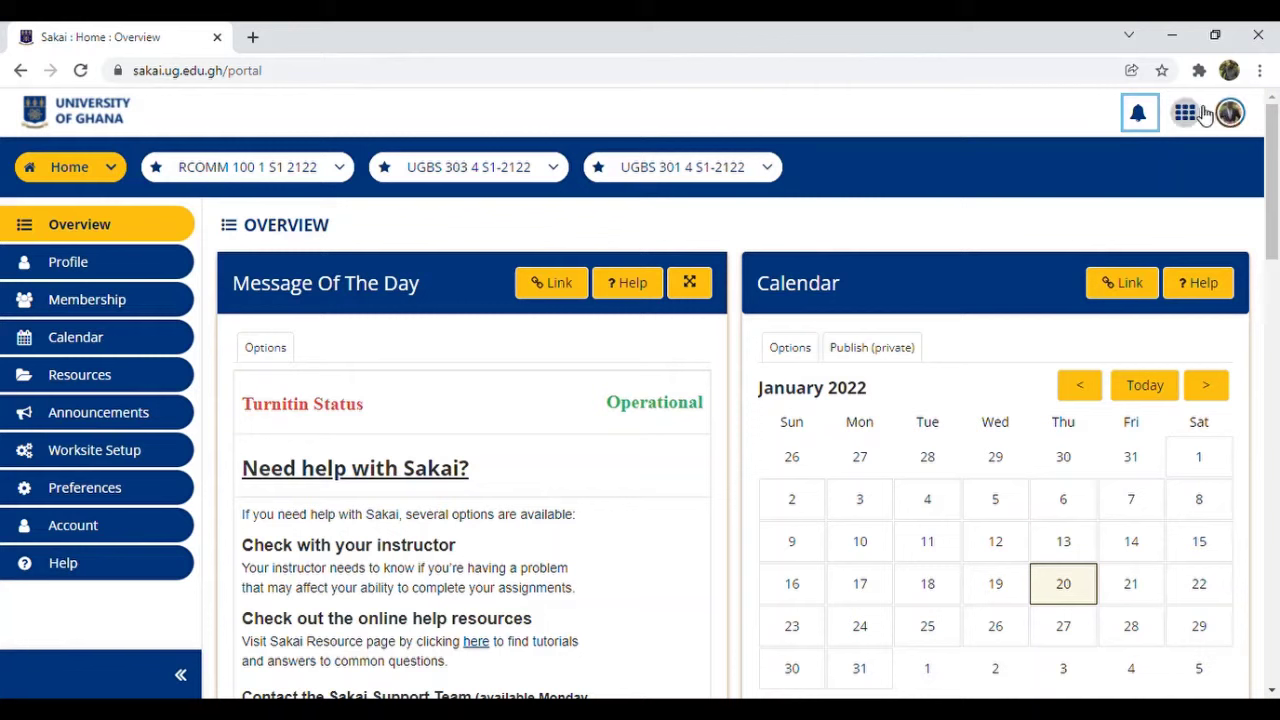
left_click_drag(1212, 108, 1205, 147)
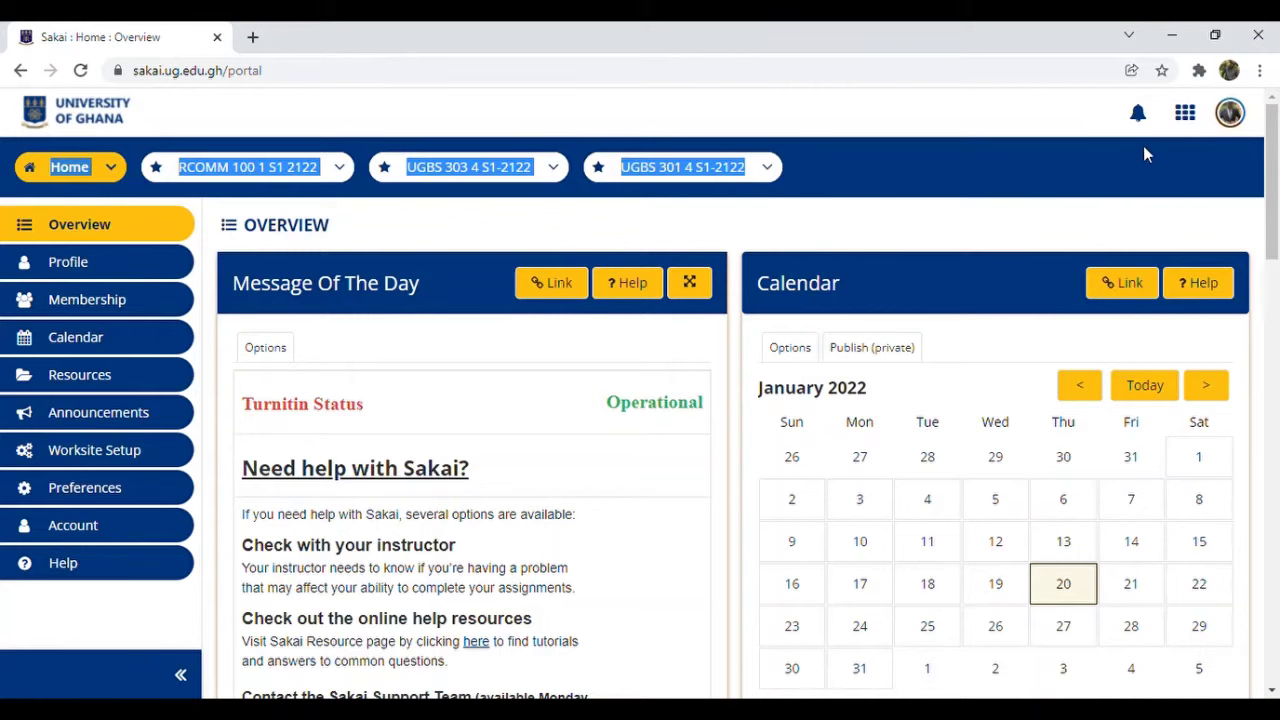
left_click(1150, 200)
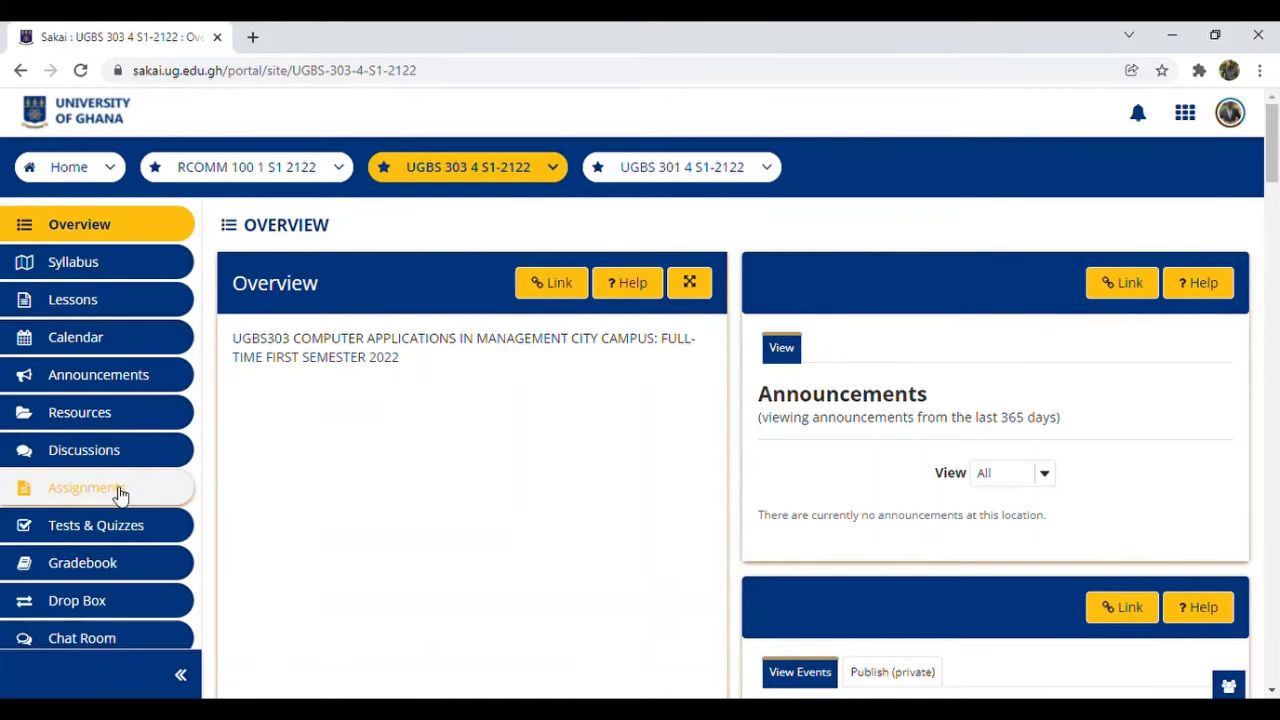
- Open the assignment Plagiarism Checker - 16-31 in the RCOMM 100 1 S1 2122 site
left_click(280, 170)
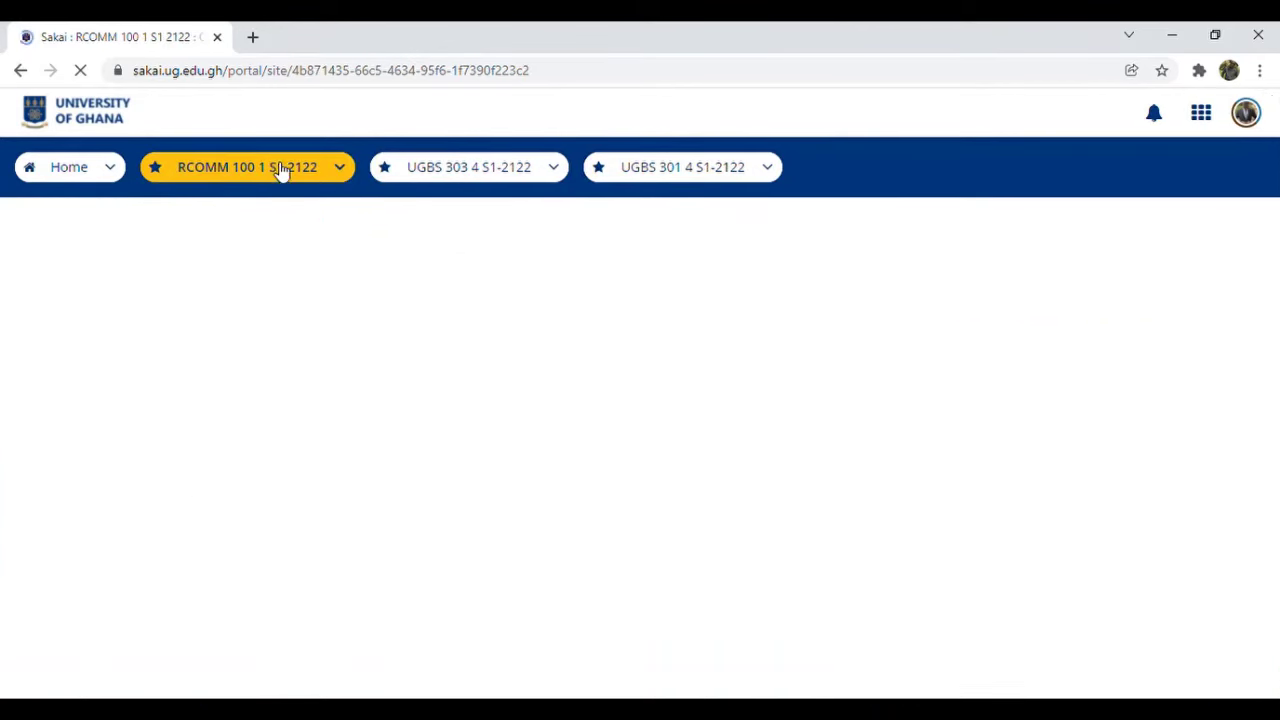
left_click(118, 310)
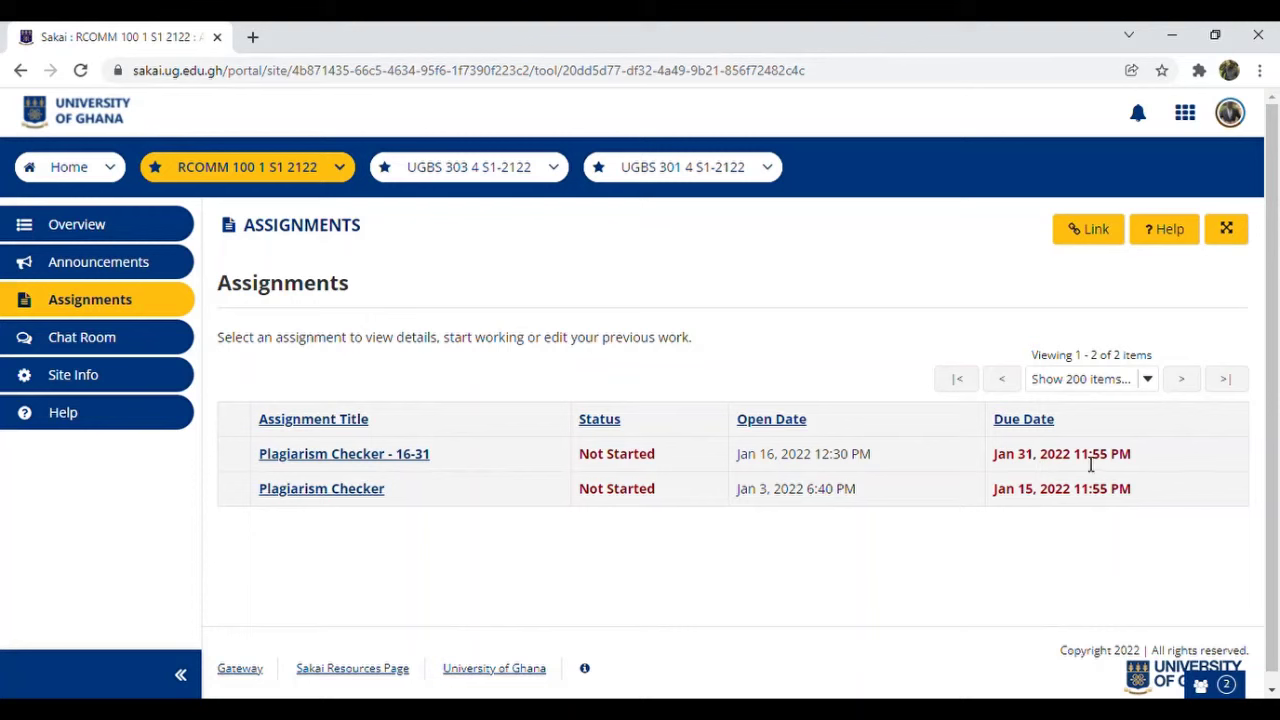
left_click(400, 456)
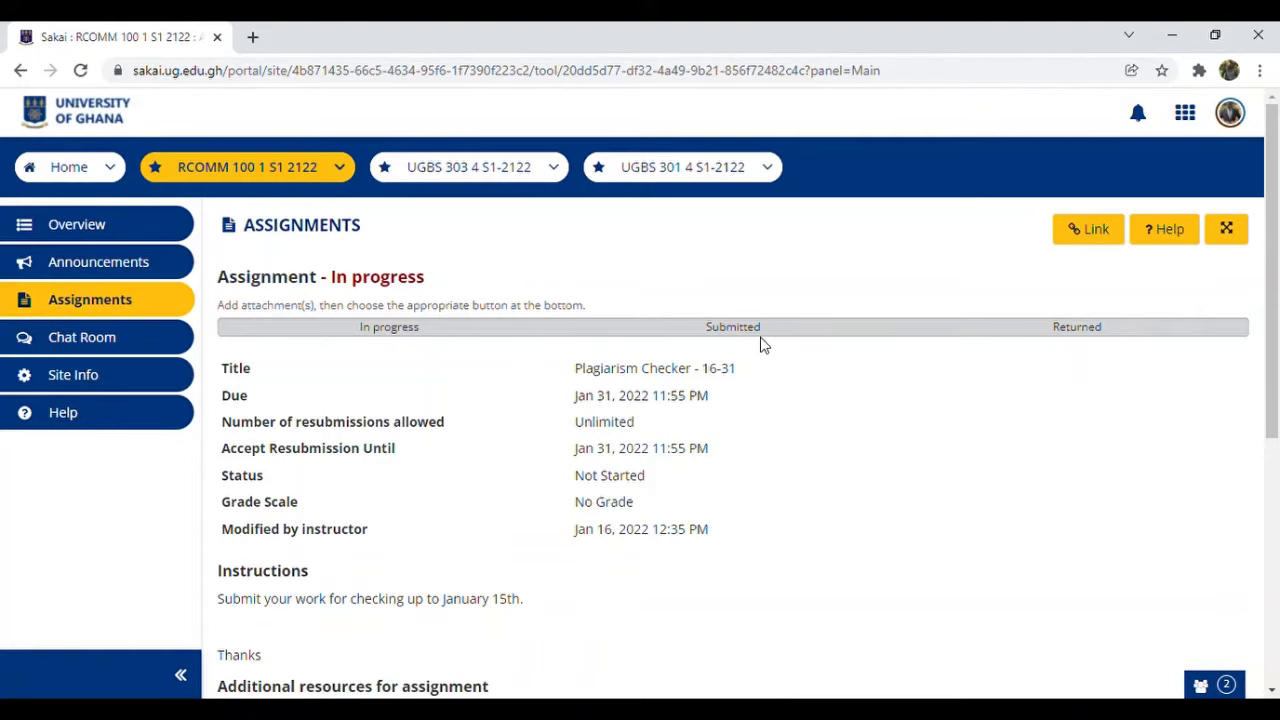
- Examine the assignment's due date, resubmission terms, instructions, accepted file types and attachment section
scroll(648, 368, "down", 4)
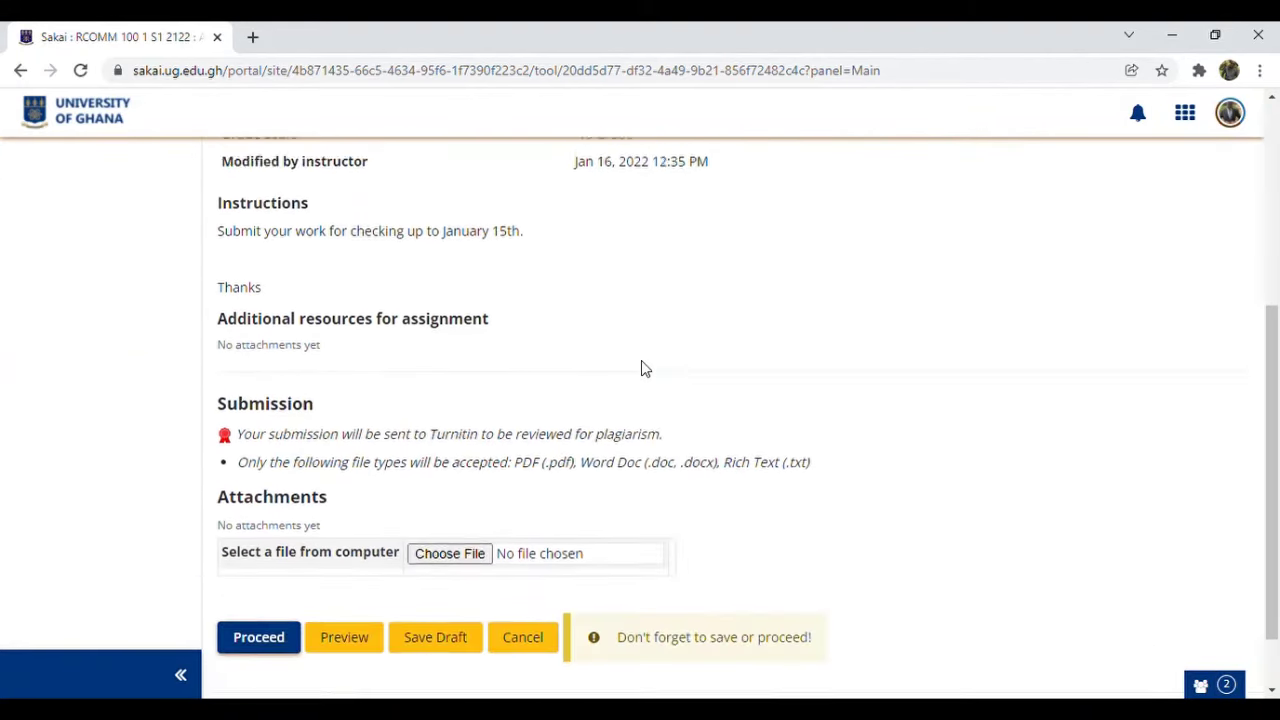
scroll(643, 368, "down", 1)
scroll(643, 368, "up", 4)
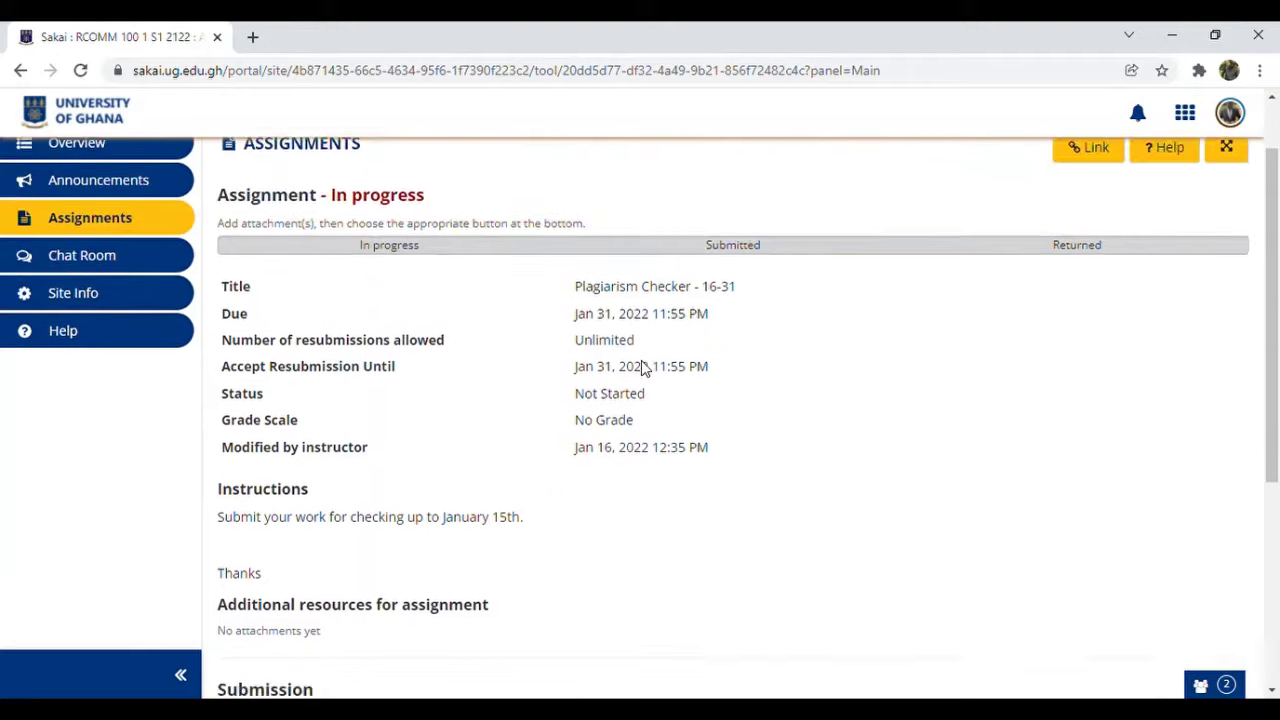
scroll(643, 368, "down", 4)
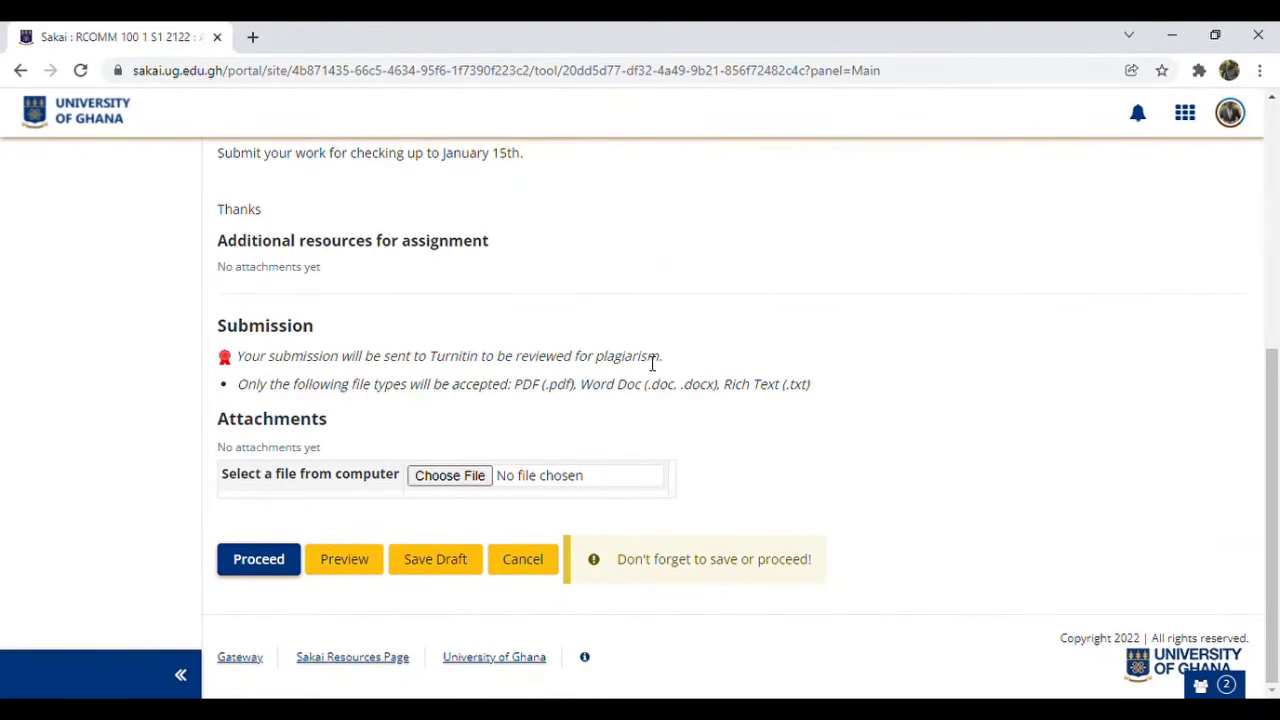
scroll(641, 350, "up", 3)
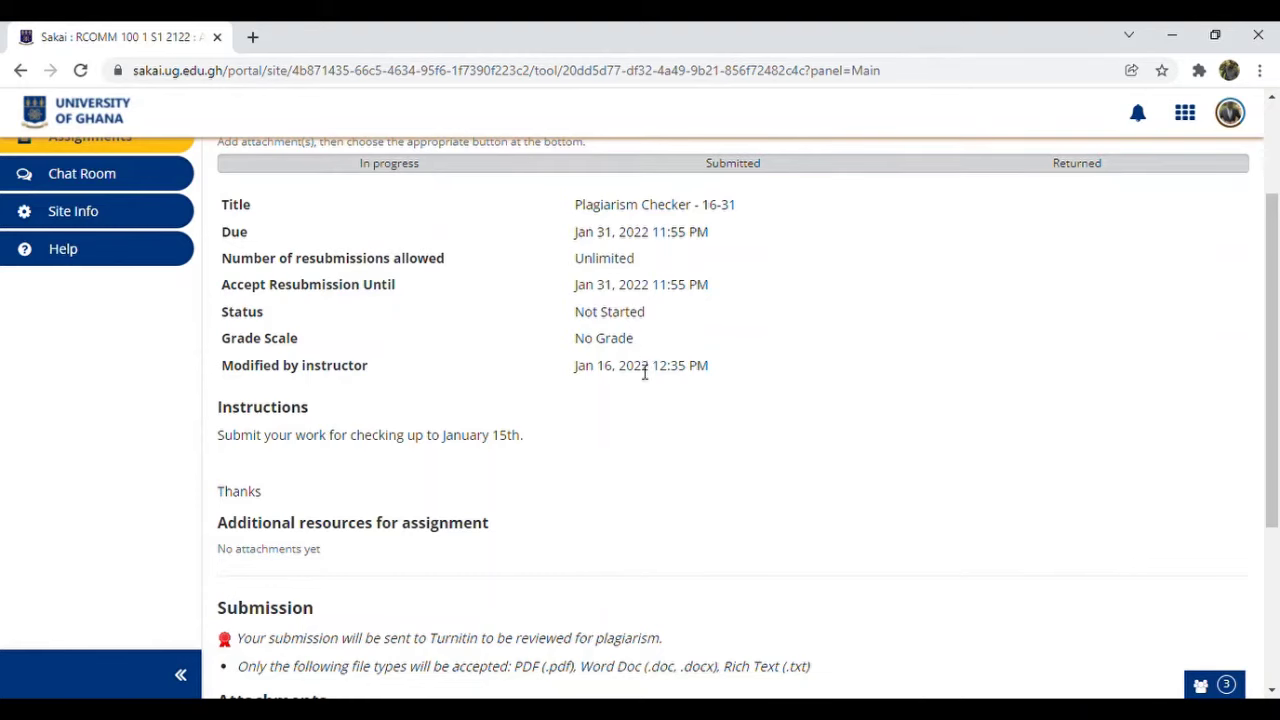
scroll(563, 370, "down", 3)
scroll(335, 325, "up", 4)
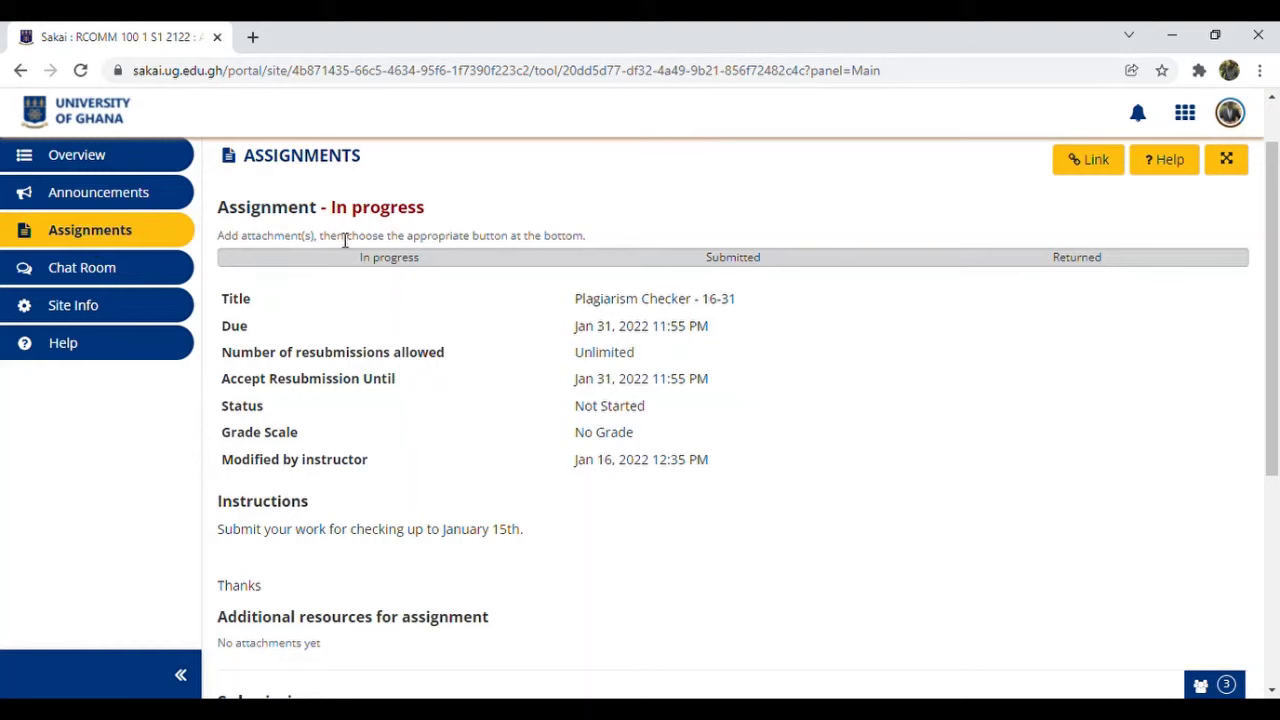
scroll(351, 245, "down", 3)
scroll(351, 254, "down", 1)
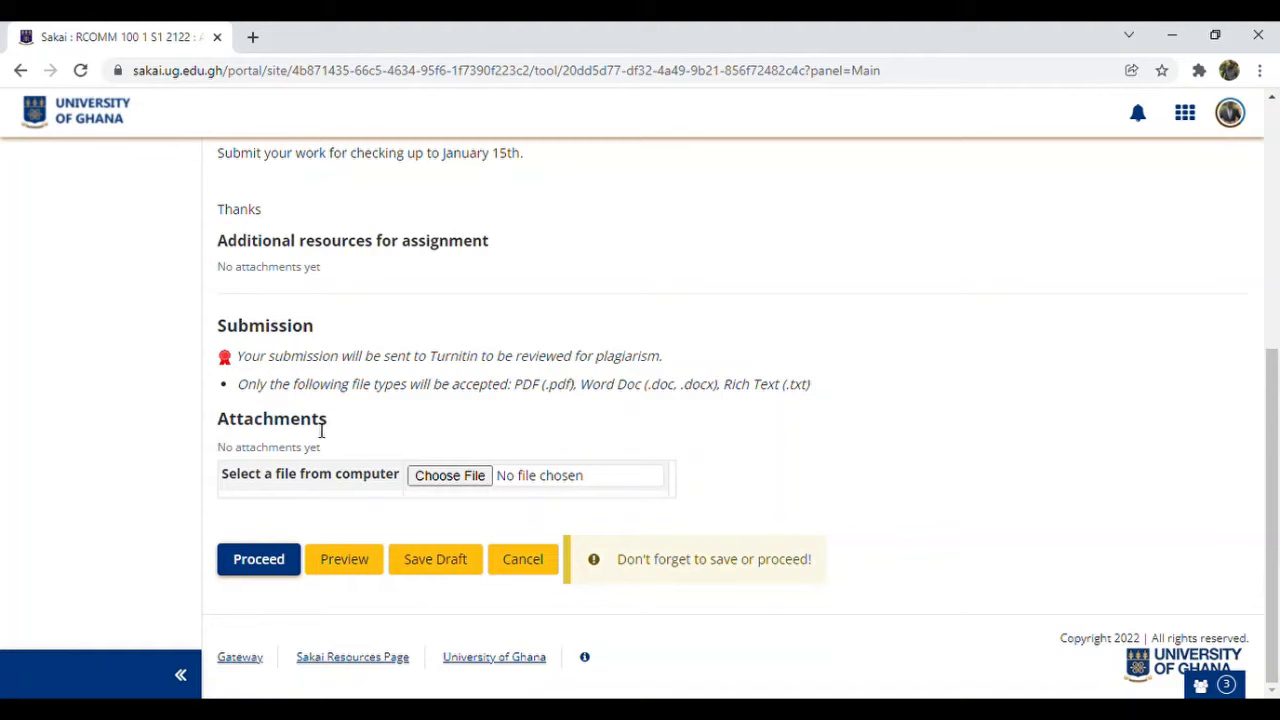
left_click_drag(330, 419, 217, 416)
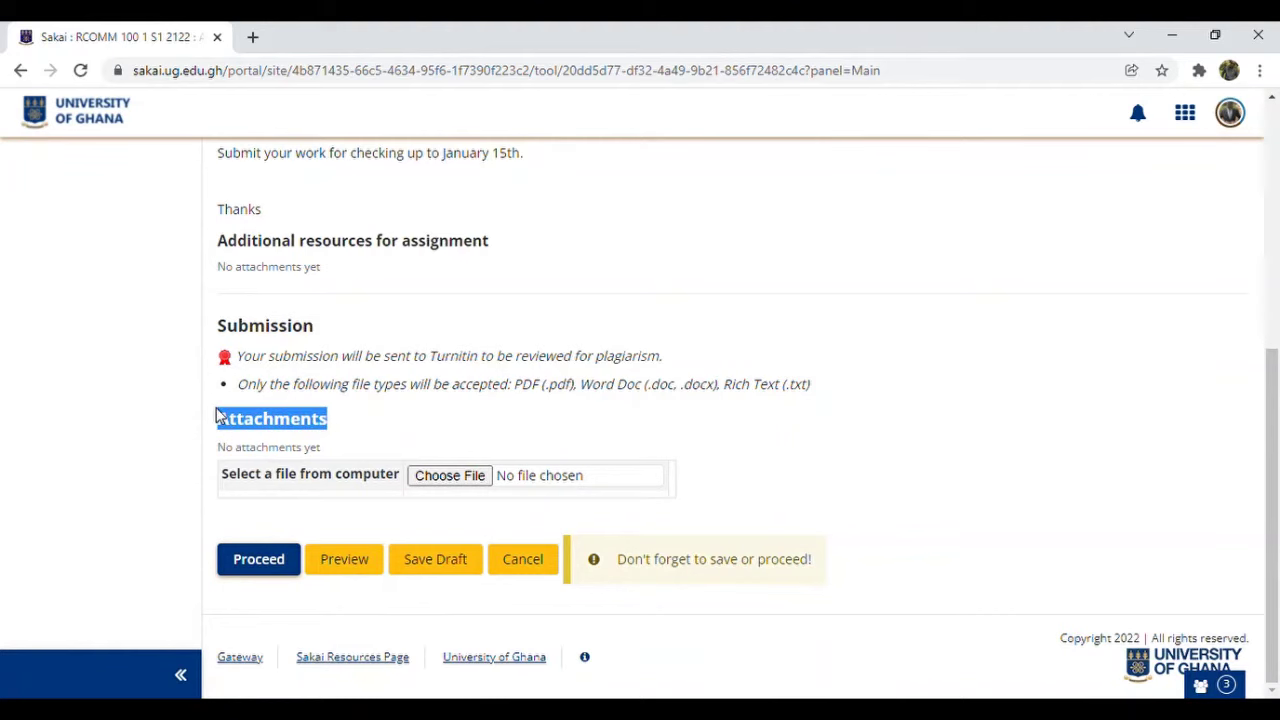
left_click(476, 418)
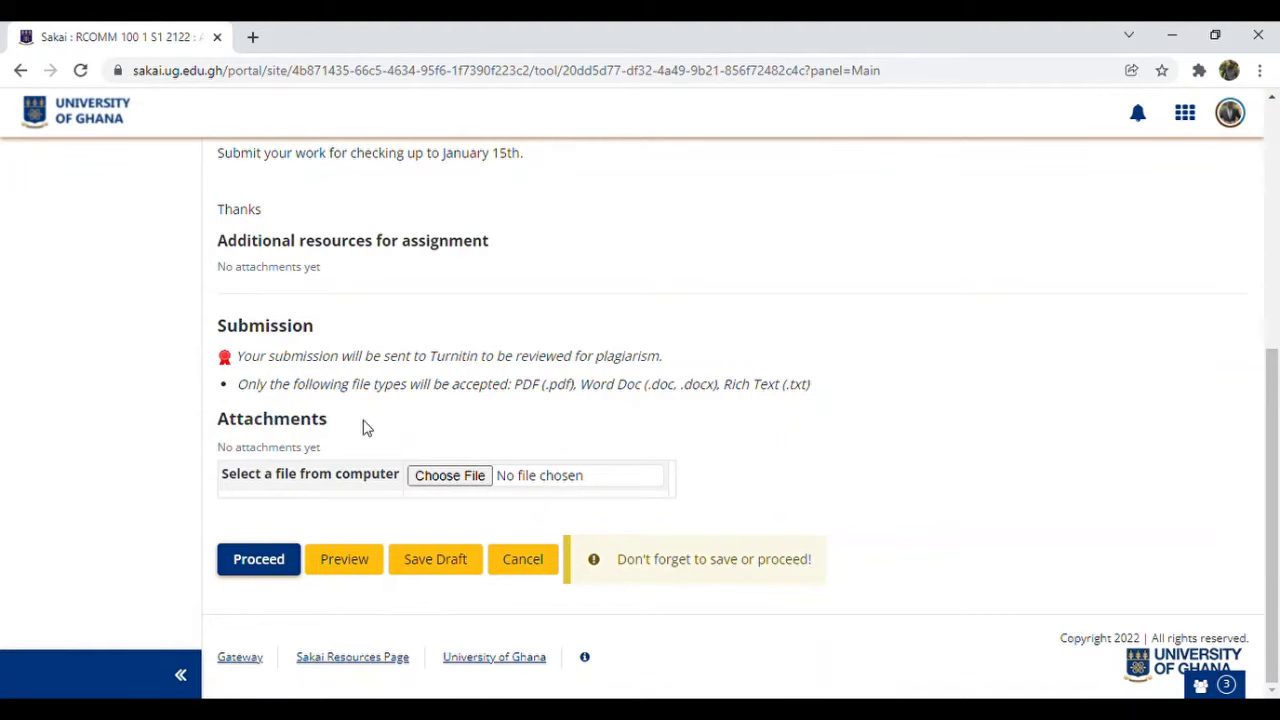
- Attach the student's Word document from the computer to the submission and remove it again
left_click(446, 484)
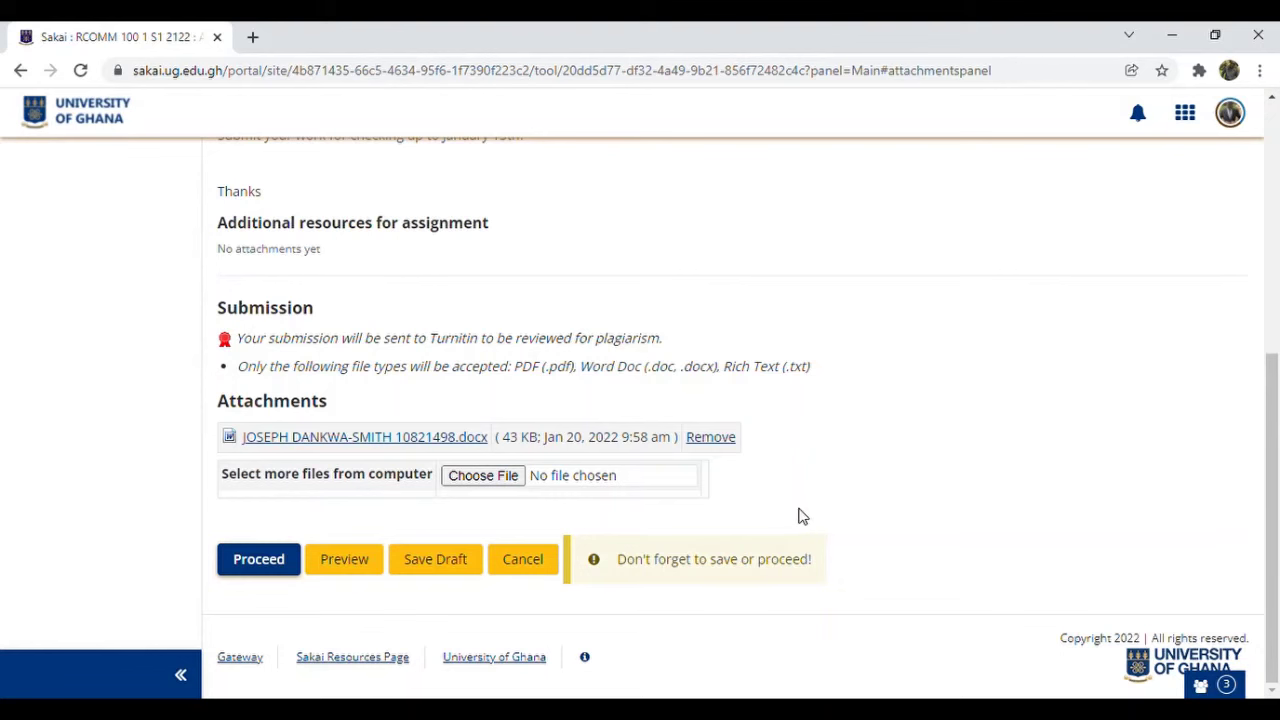
left_click(714, 444)
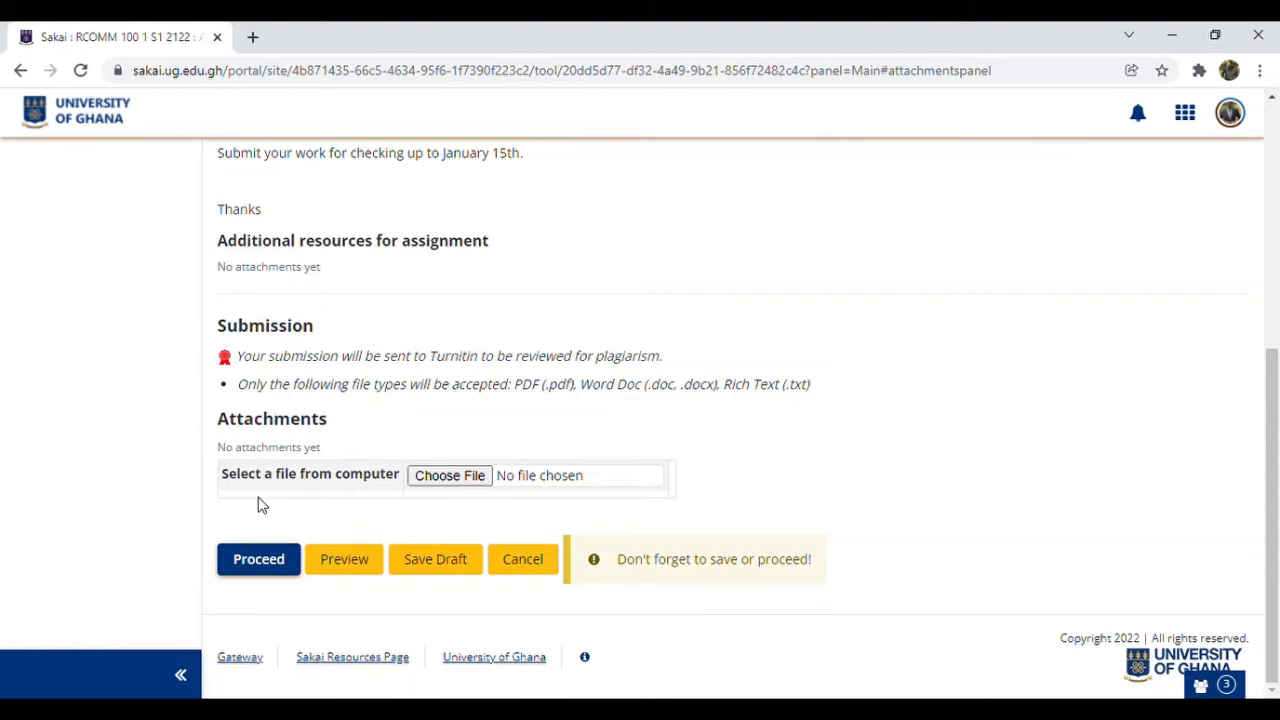
- Attach the student's Word document (.docx) from the computer and proceed to the submission confirmation
left_click(449, 477)
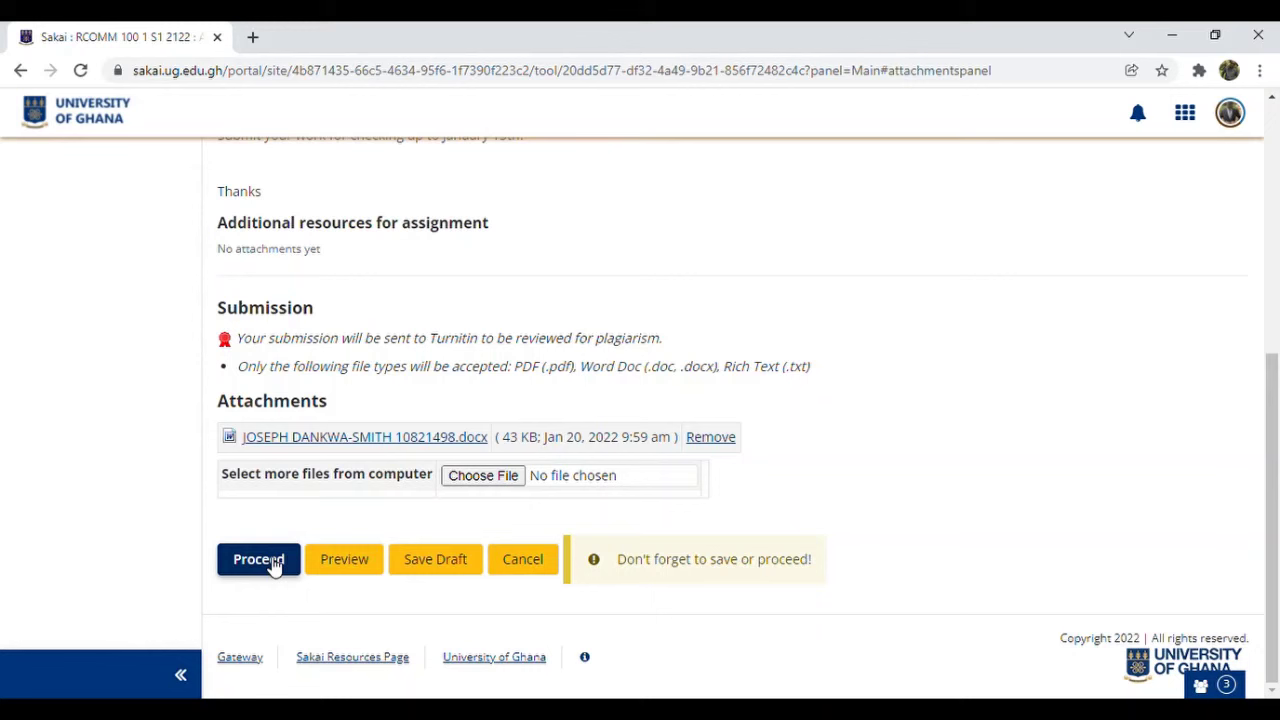
left_click(340, 443)
left_click(262, 565)
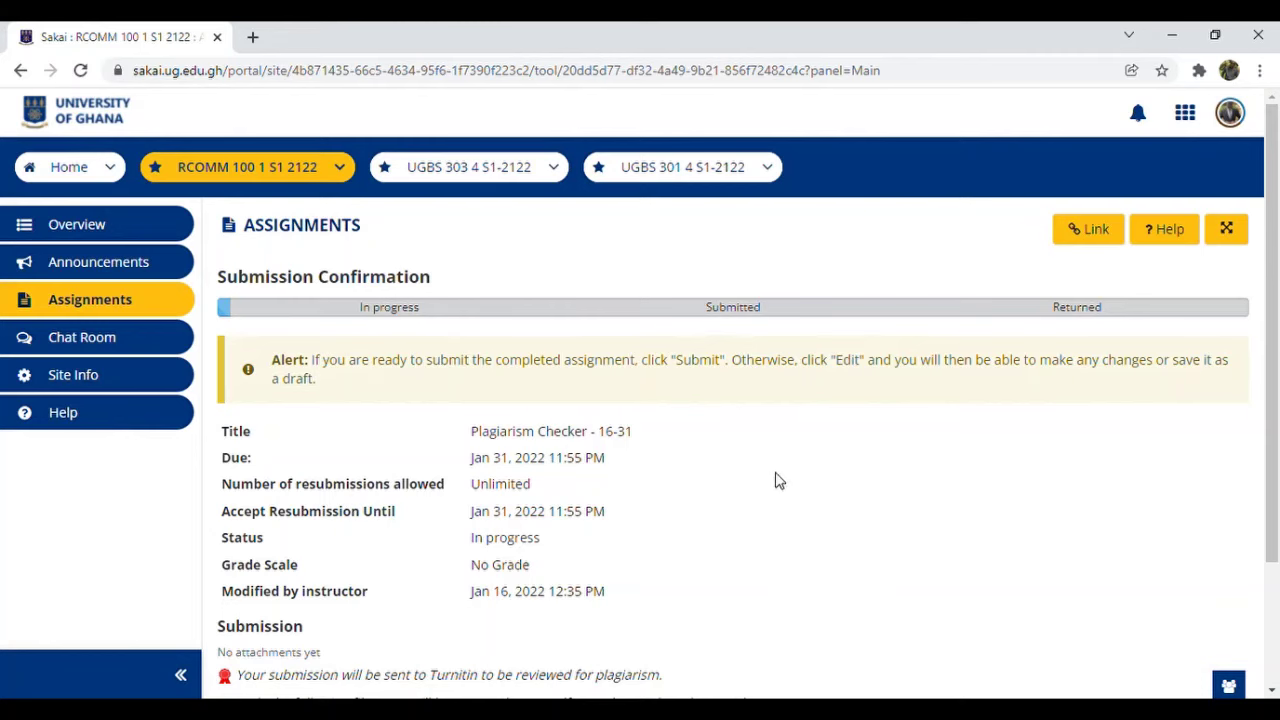
- Review the submission details and submit the Plagiarism Checker - 16-31 assignment for Turnitin review
scroll(810, 468, "down", 2)
scroll(700, 440, "up", 2)
scroll(650, 430, "up", 1)
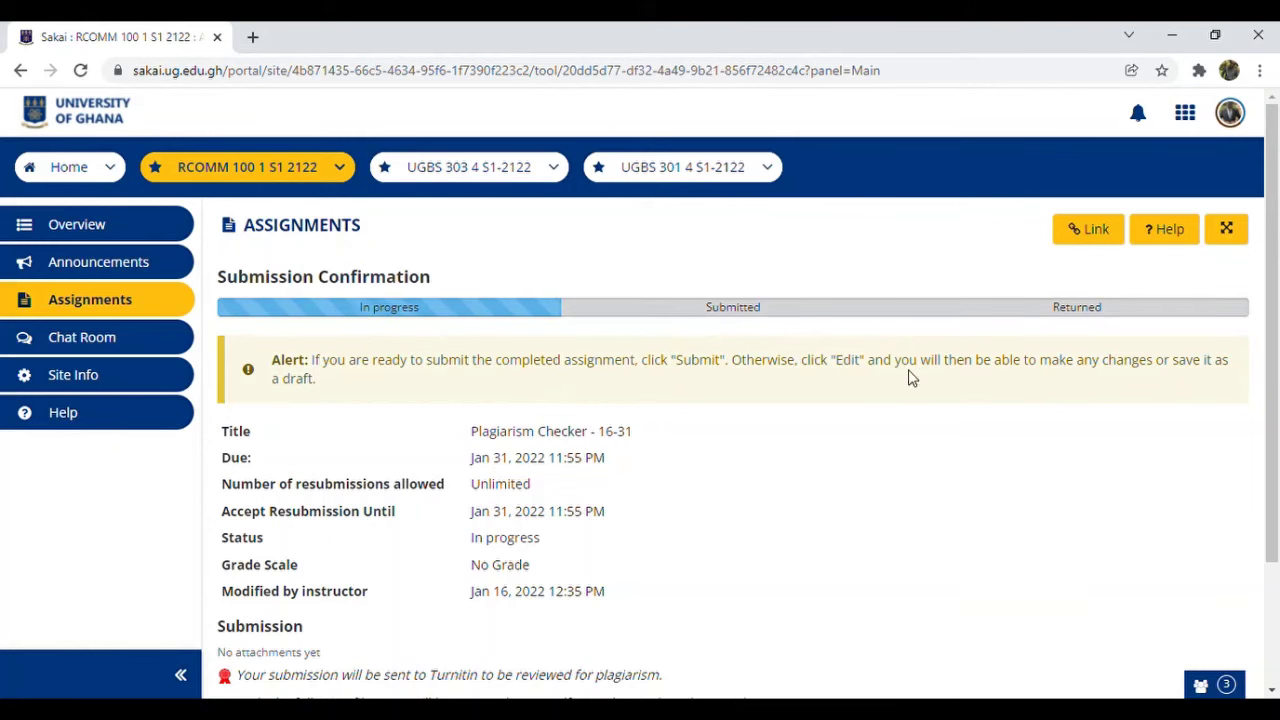
scroll(955, 420, "down", 1)
scroll(669, 406, "down", 2)
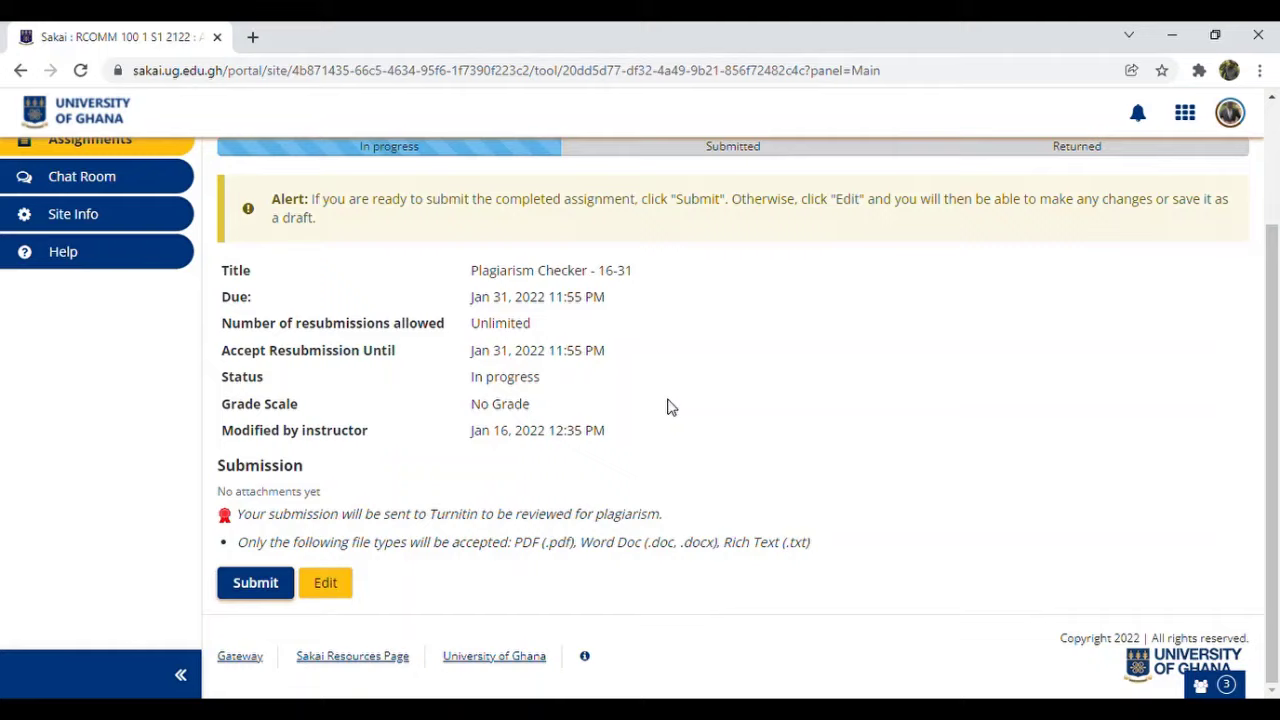
scroll(669, 406, "up", 2)
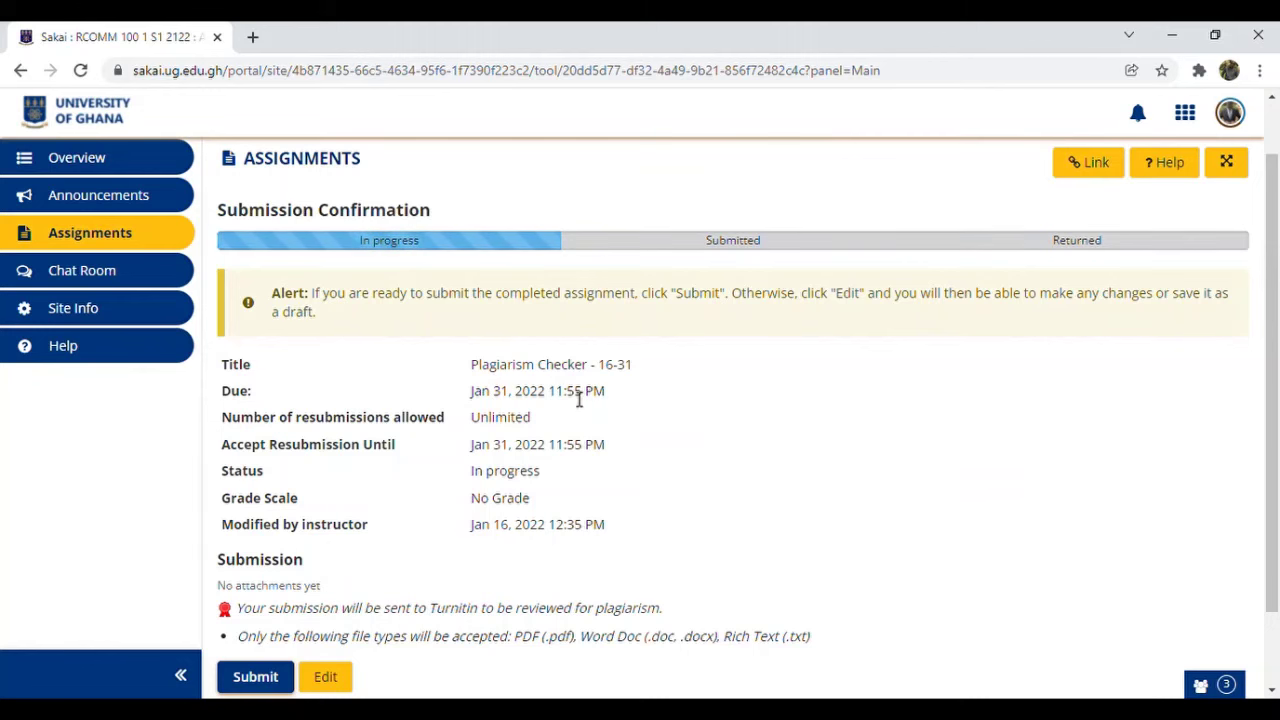
scroll(570, 400, "down", 1)
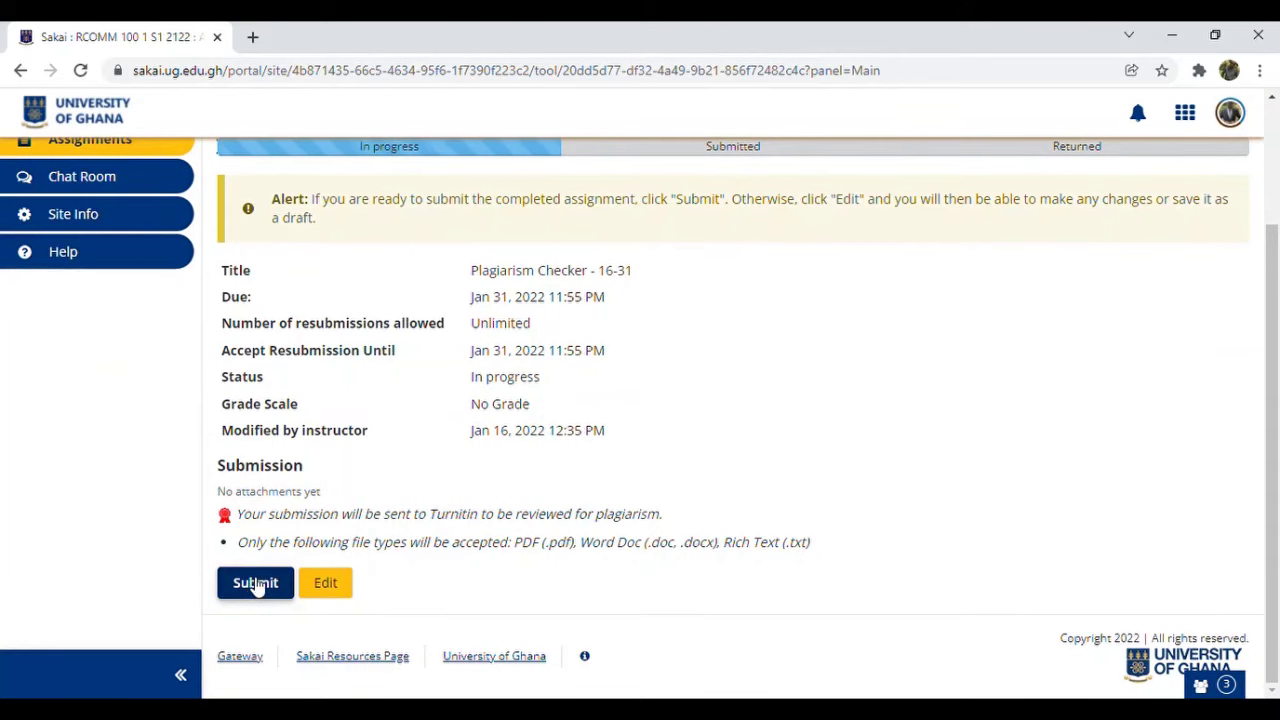
scroll(313, 447, "up", 1)
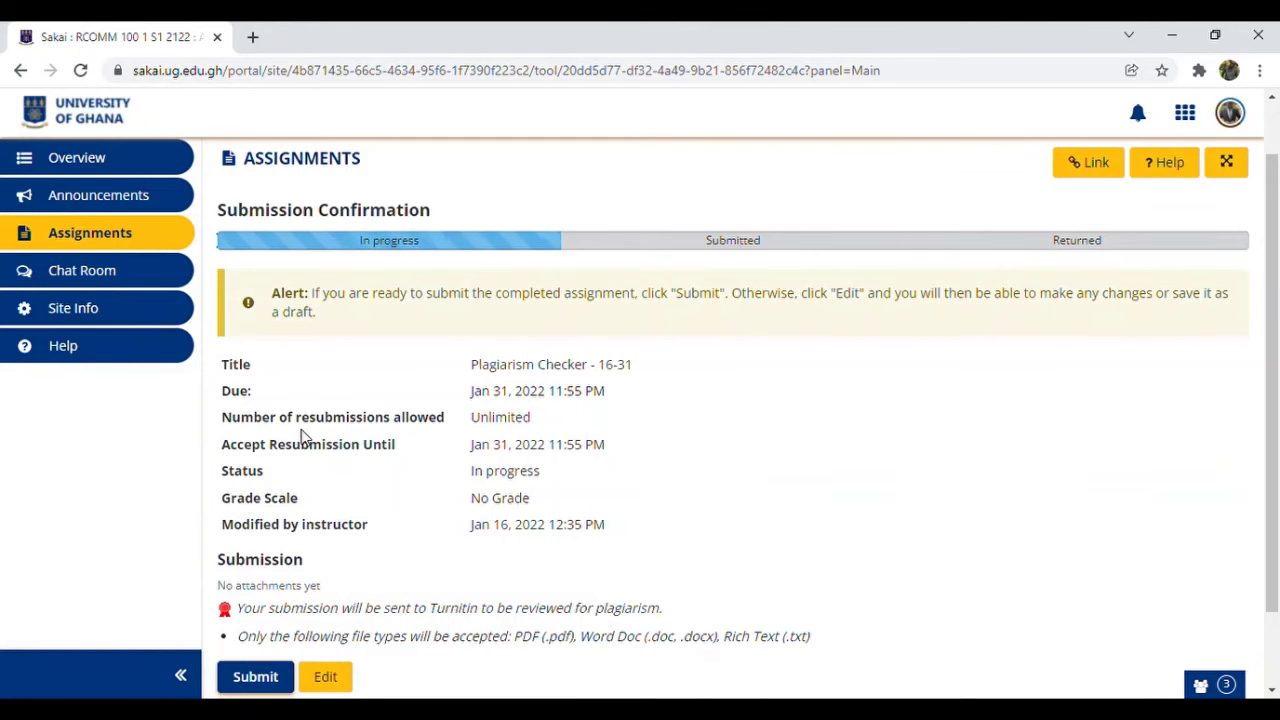
scroll(303, 437, "down", 1)
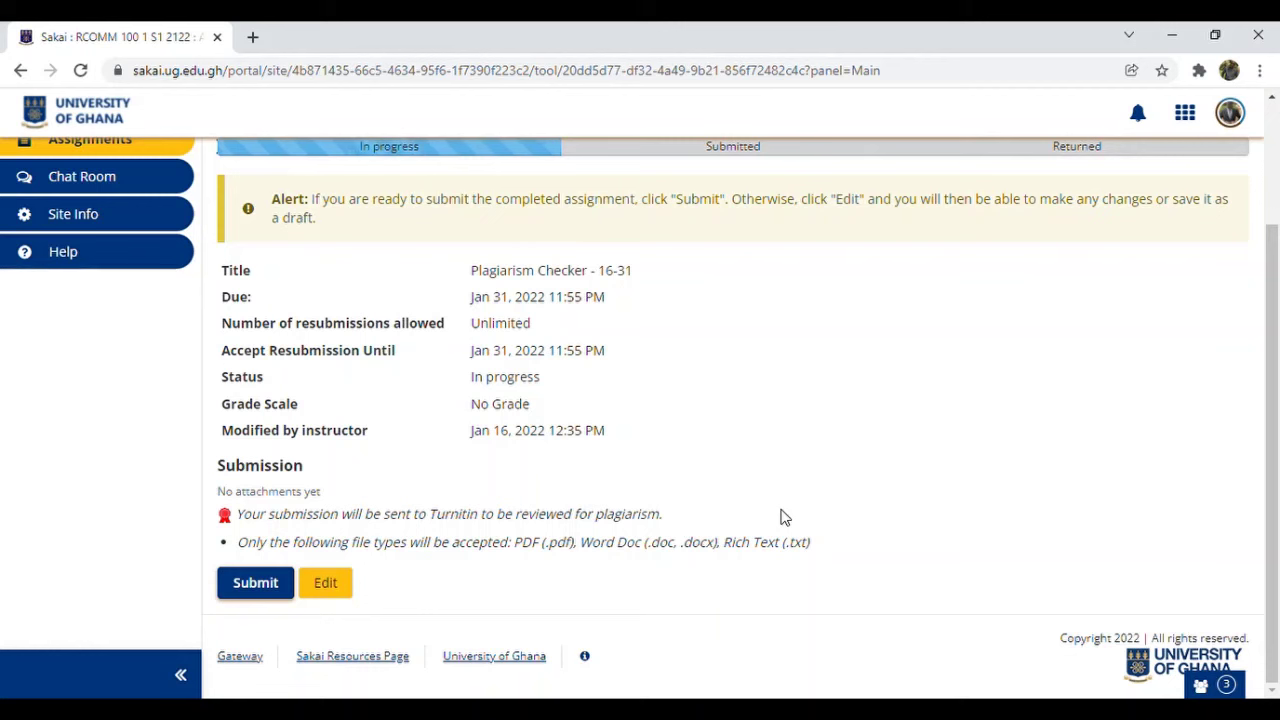
left_click(254, 583)
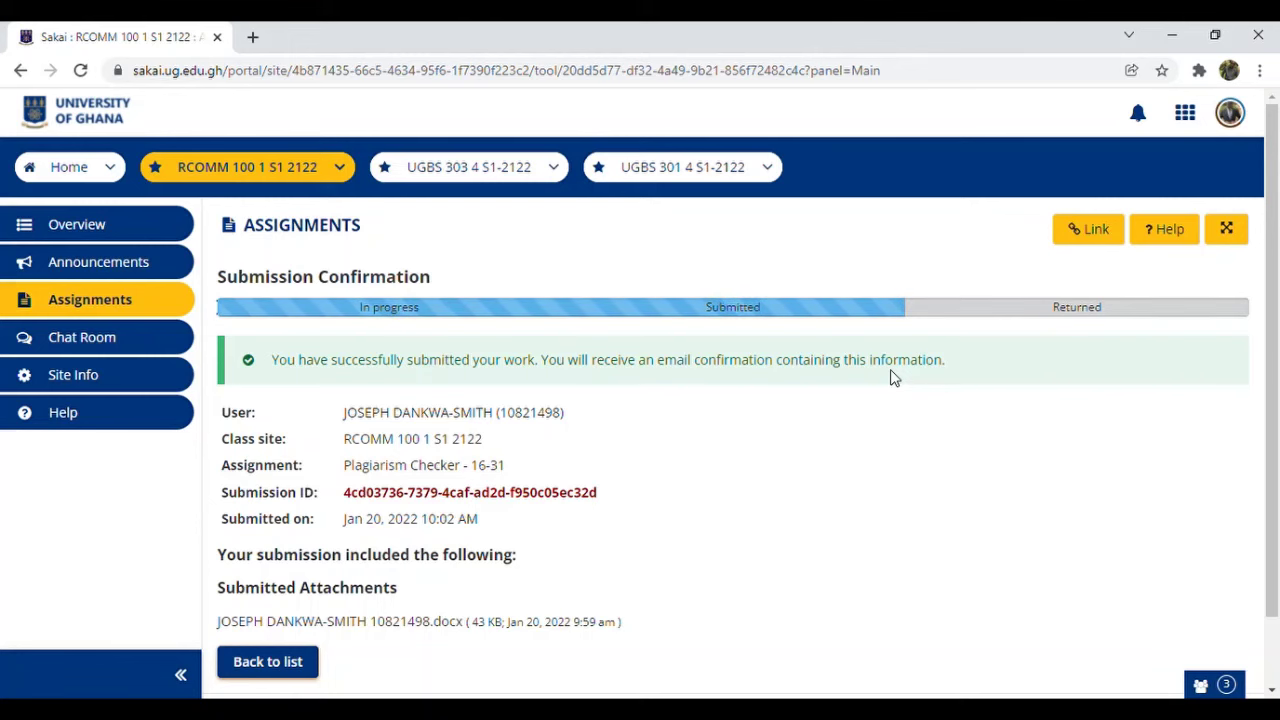
scroll(695, 333, "down", 1)
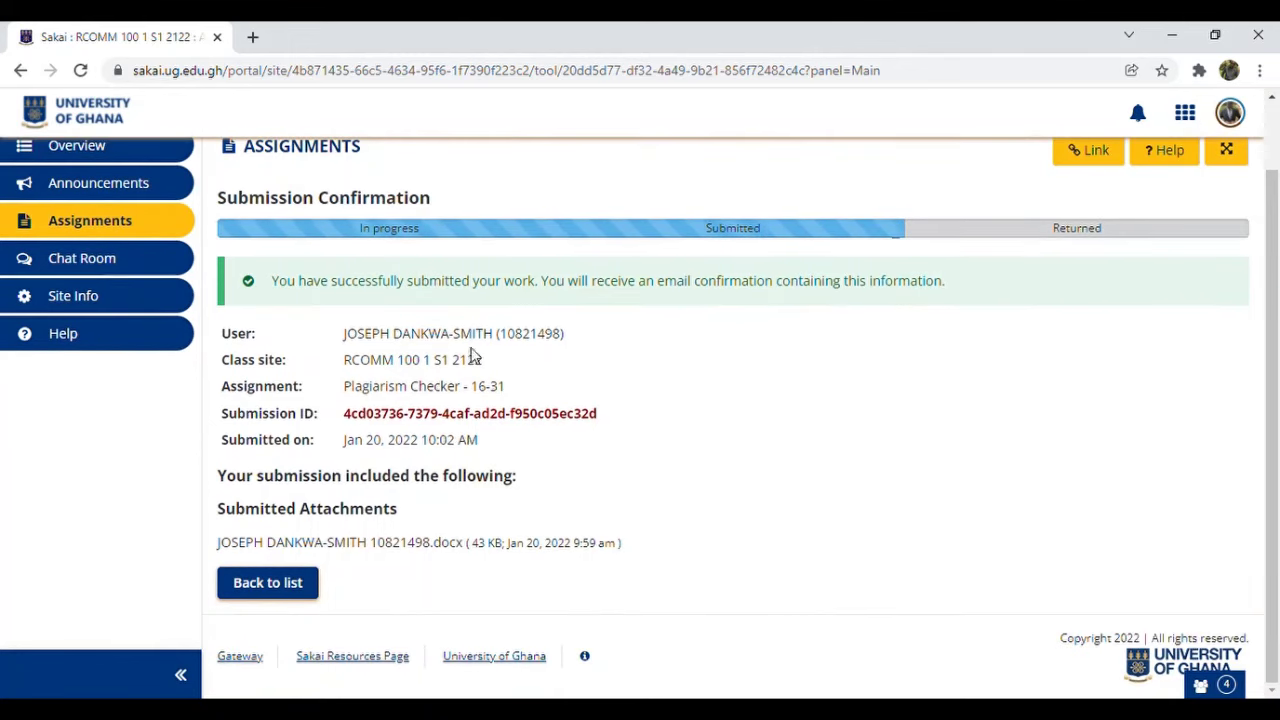
- View the overview of all enrolled course sites and close it again
left_click(1194, 116)
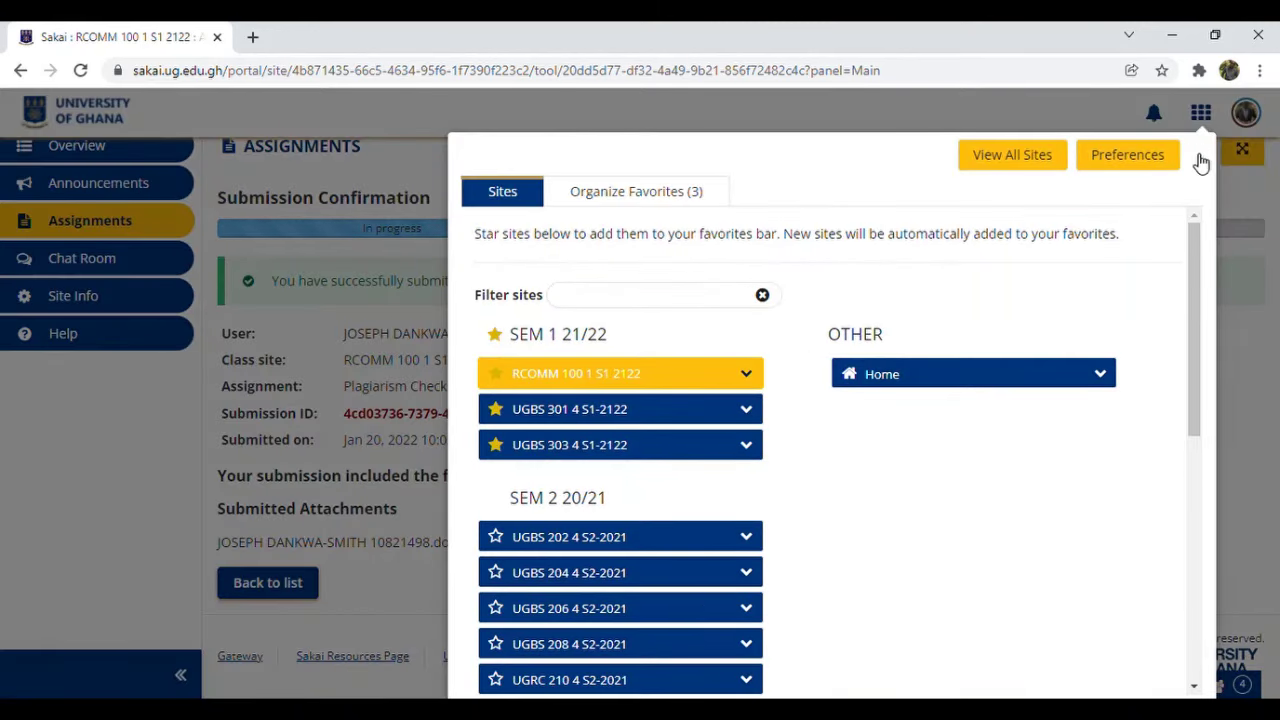
left_click(1199, 157)
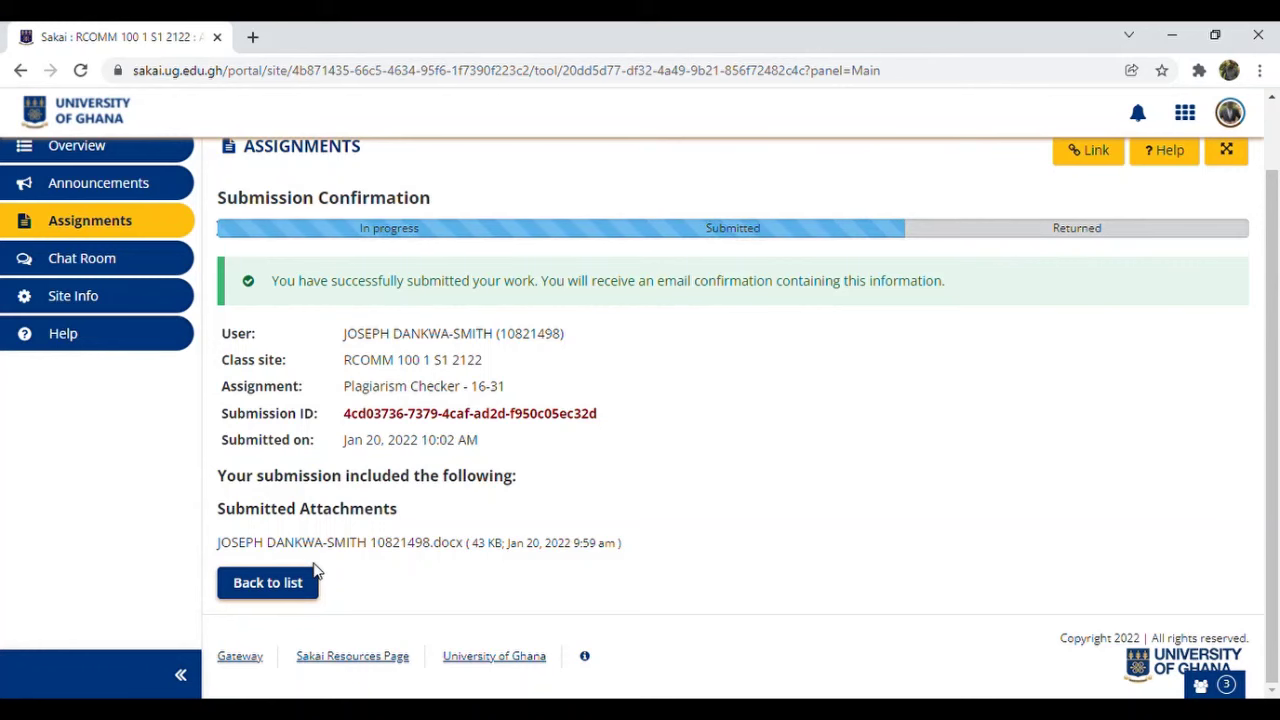
- Open the UGBS 303 4 S1-2122 course site and go to its Gradebook
scroll(3, 400, "up", 2)
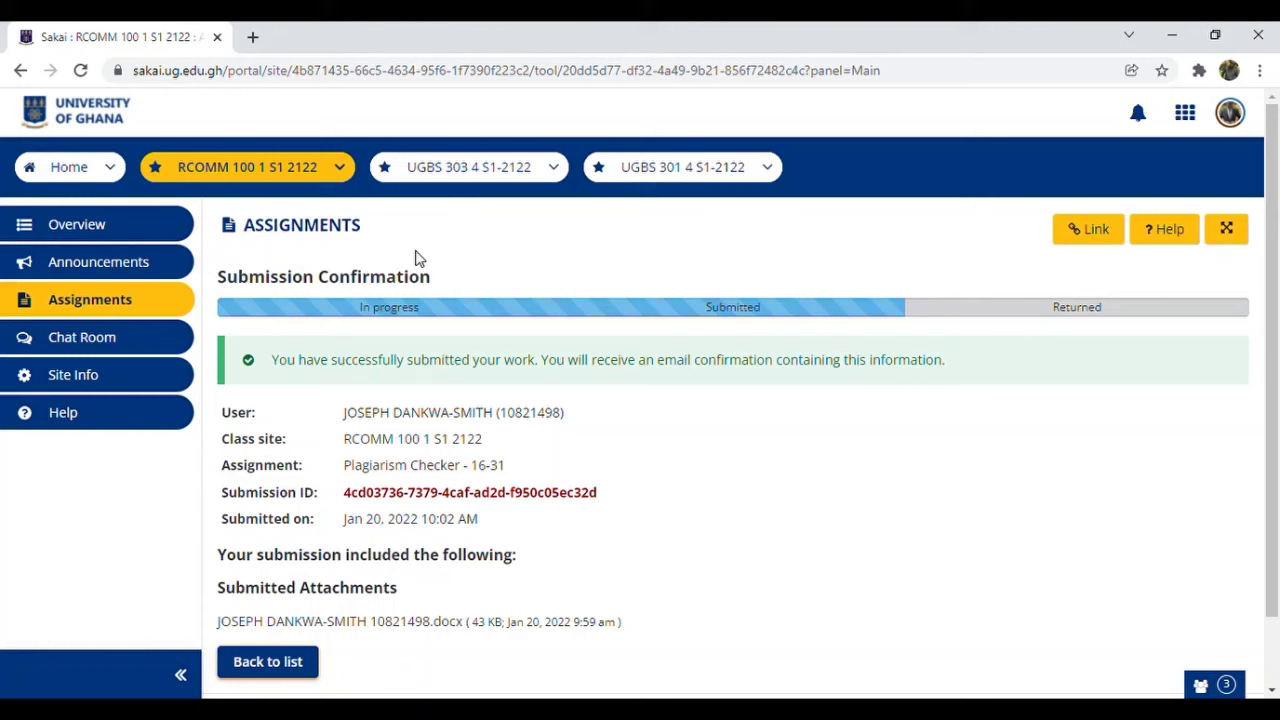
left_click(497, 166)
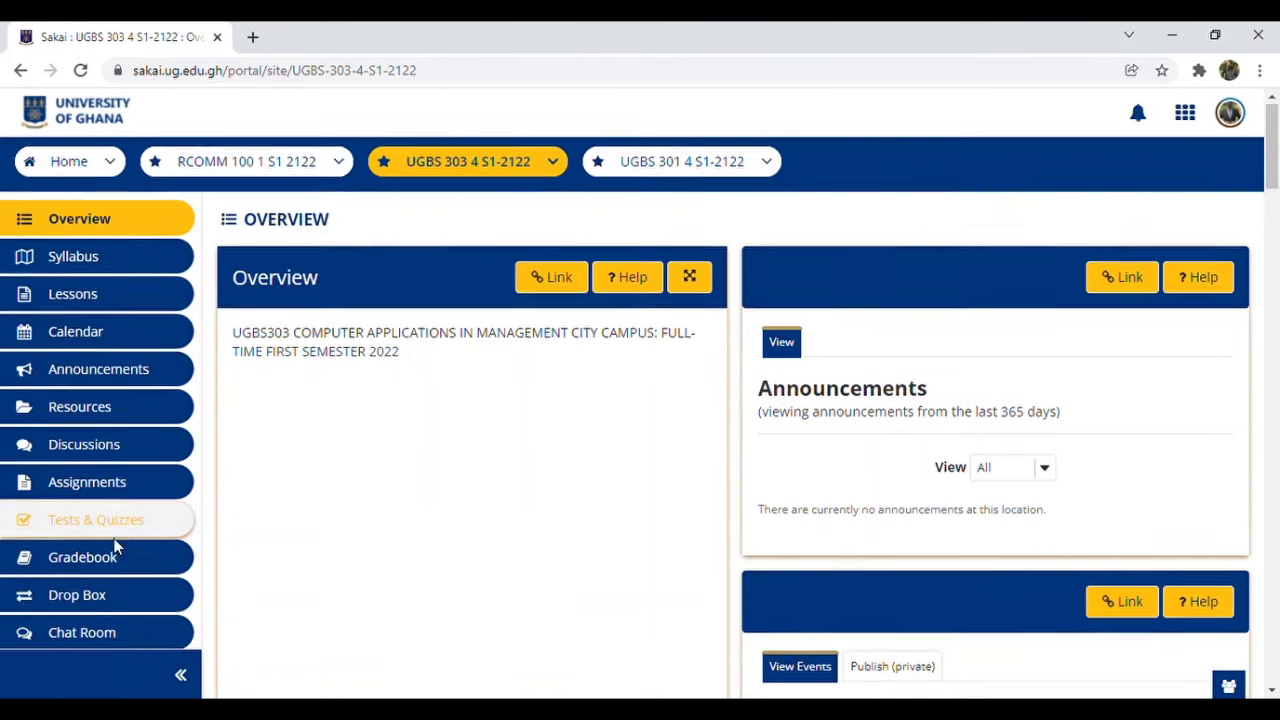
scroll(116, 500, "down", 1)
left_click(116, 482)
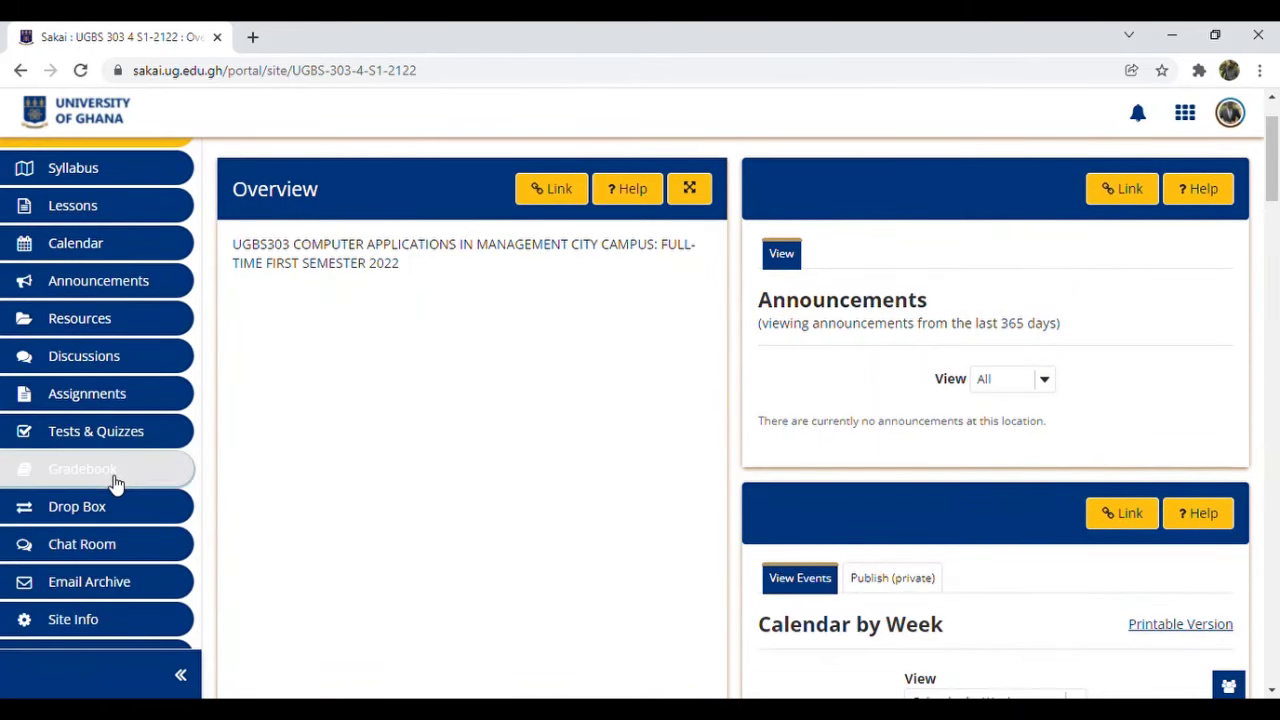